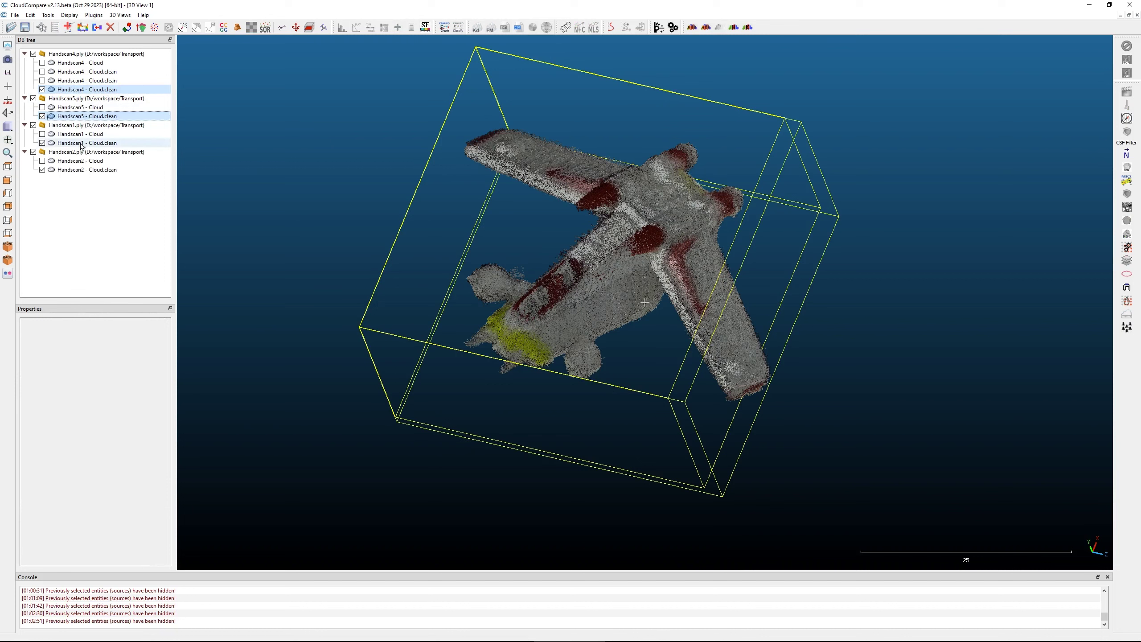
# Step: Merge the cleaned Handscan4, Handscan5, Handscan1 and Handscan2 clouds into one, generating a scalar field with the original cloud index
pyautogui.keyDown('ctrl'); pyautogui.click(83, 143); pyautogui.keyUp('ctrl')
pyautogui.keyDown('ctrl'); pyautogui.click(90, 171); pyautogui.keyUp('ctrl')
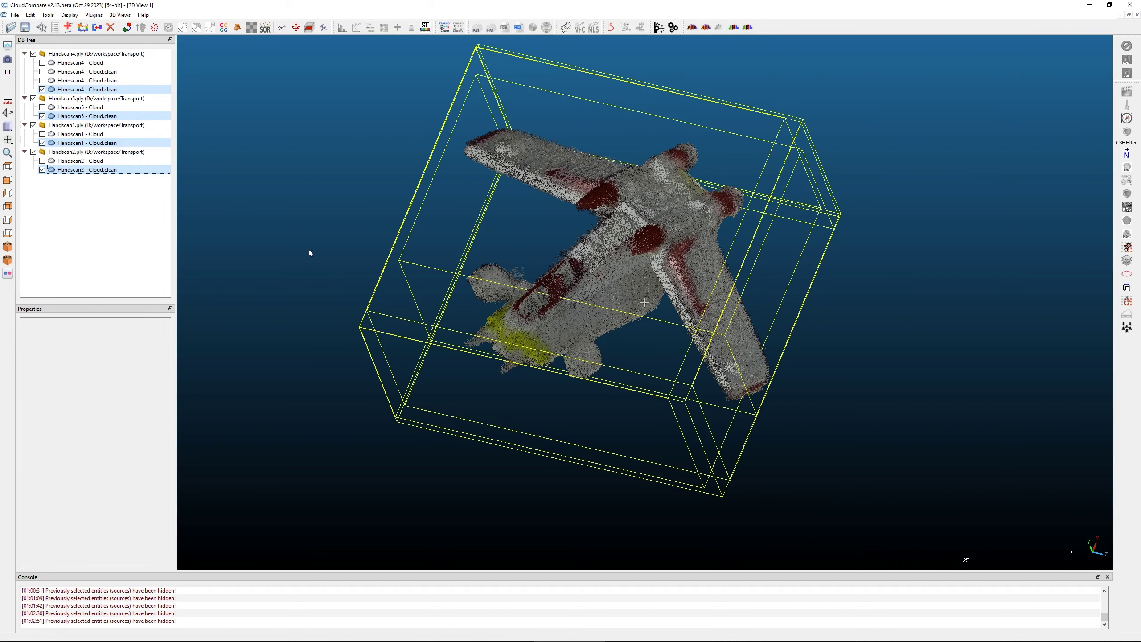
pyautogui.click(47, 15)
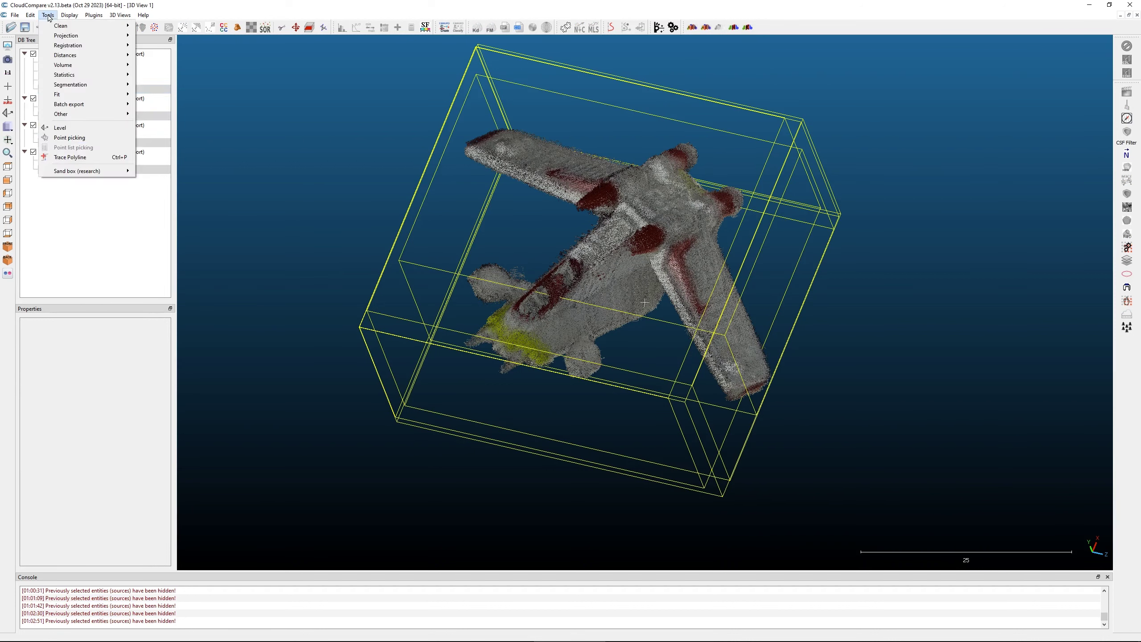
pyautogui.moveTo(30, 15)
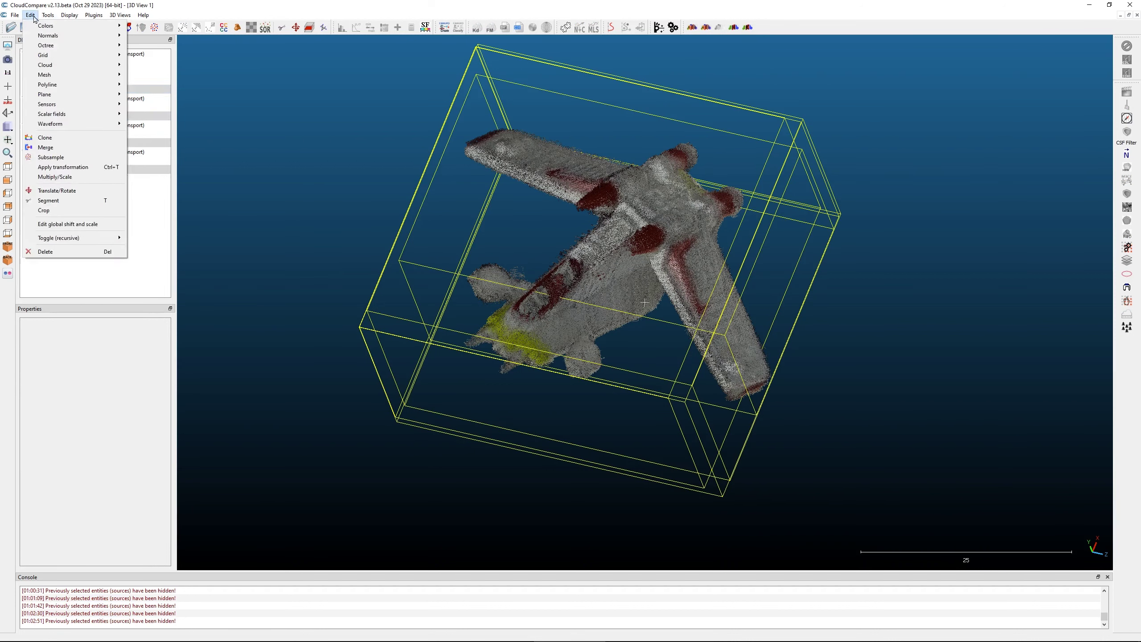
pyautogui.click(45, 148)
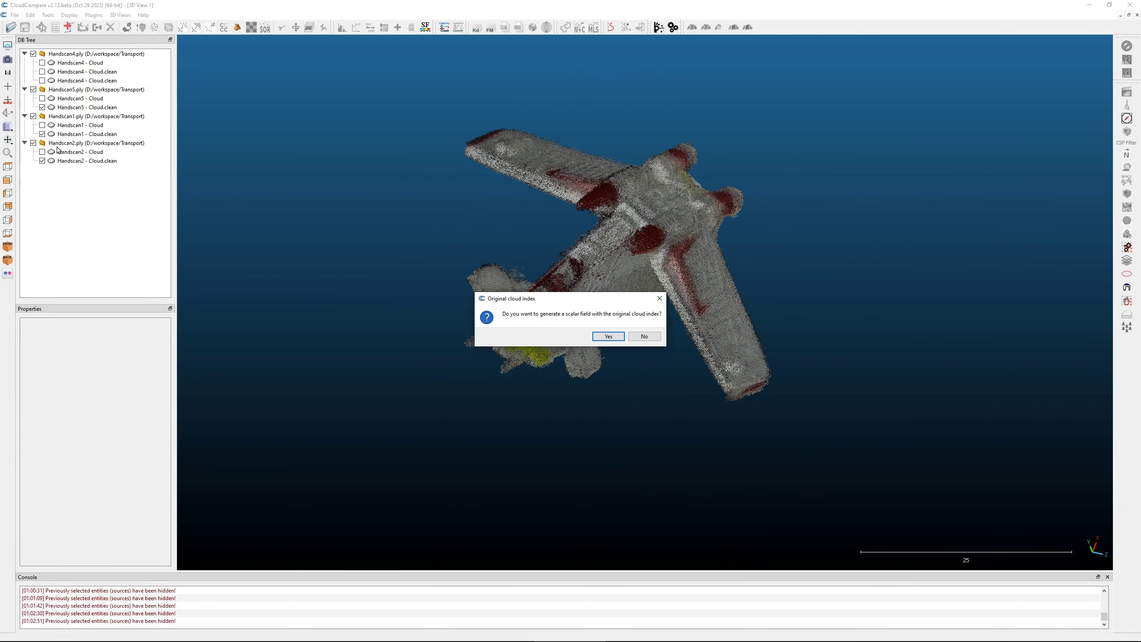
pyautogui.click(611, 337)
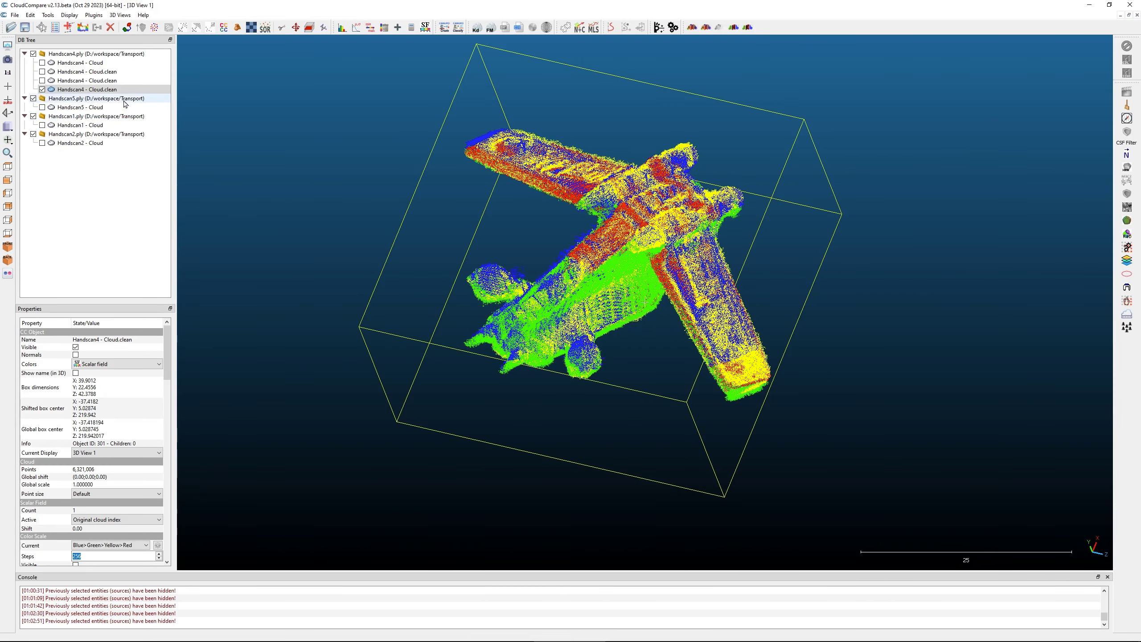
# Step: Compare the properties of the merged cloud with those of the preceding cleaned Handscan4 cloud
pyautogui.click(67, 82)
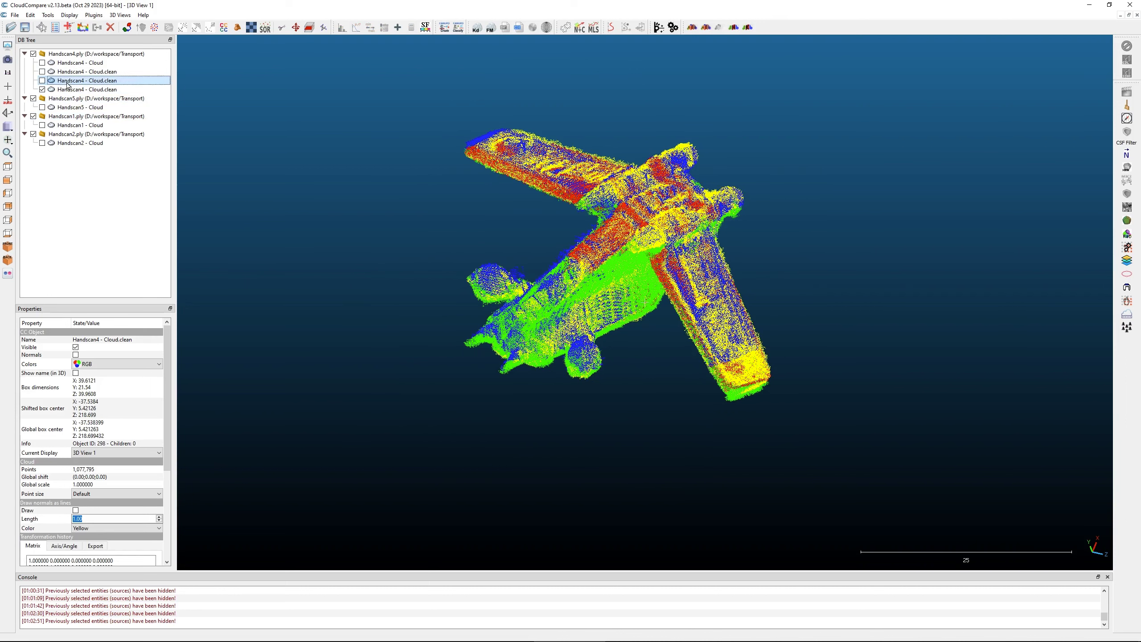
pyautogui.click(72, 91)
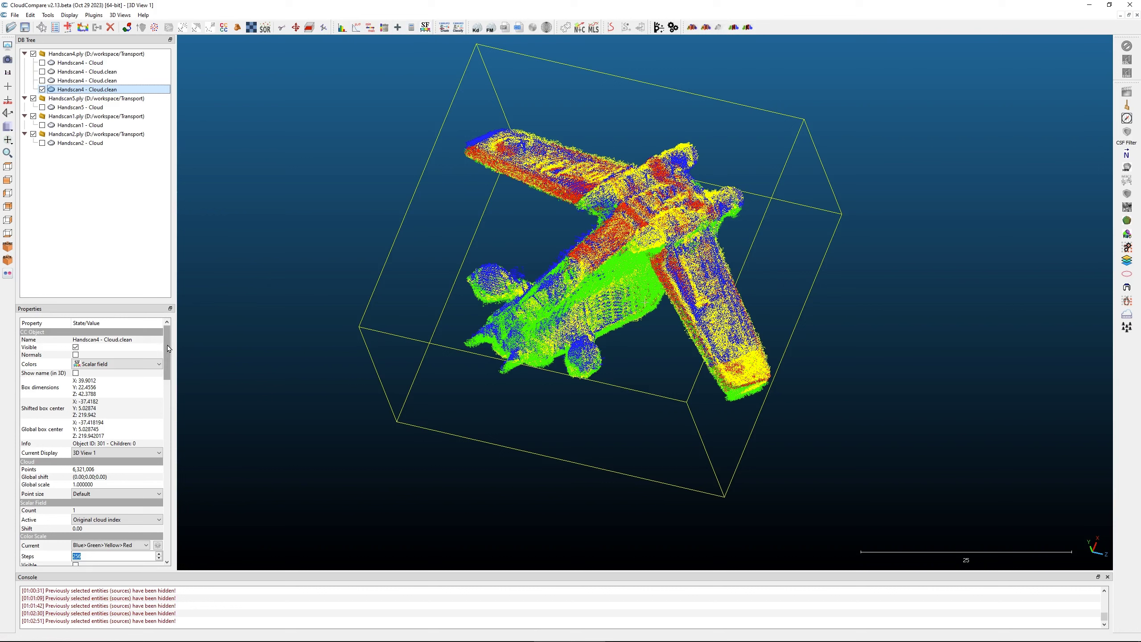
pyautogui.moveTo(167, 346)
pyautogui.mouseDown()
pyautogui.moveTo(166, 501)
pyautogui.moveTo(161, 337)
pyautogui.mouseUp()
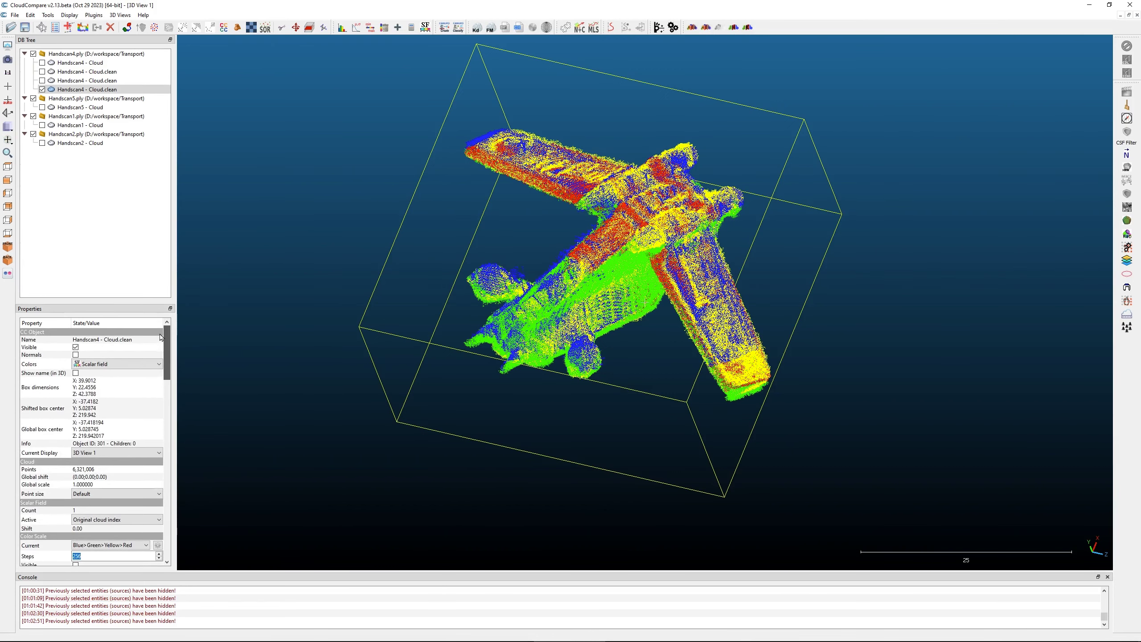
pyautogui.click(95, 82)
# Step: Run Poisson surface reconstruction on the merged cloud with octree depth 10 and density output as a scalar field
pyautogui.click(103, 92)
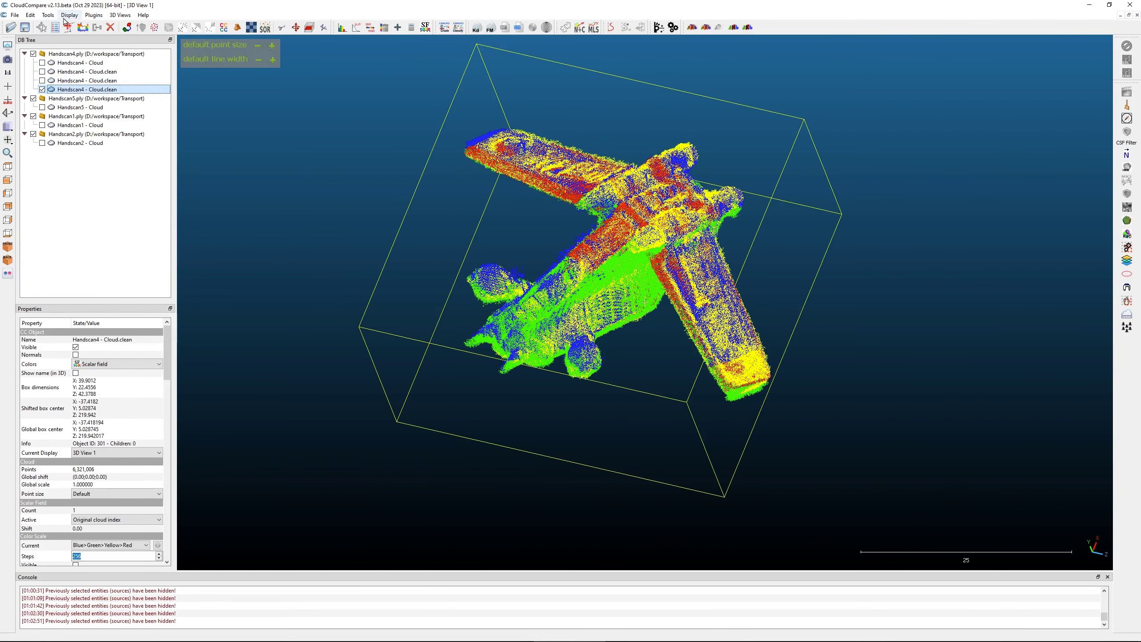
pyautogui.click(99, 17)
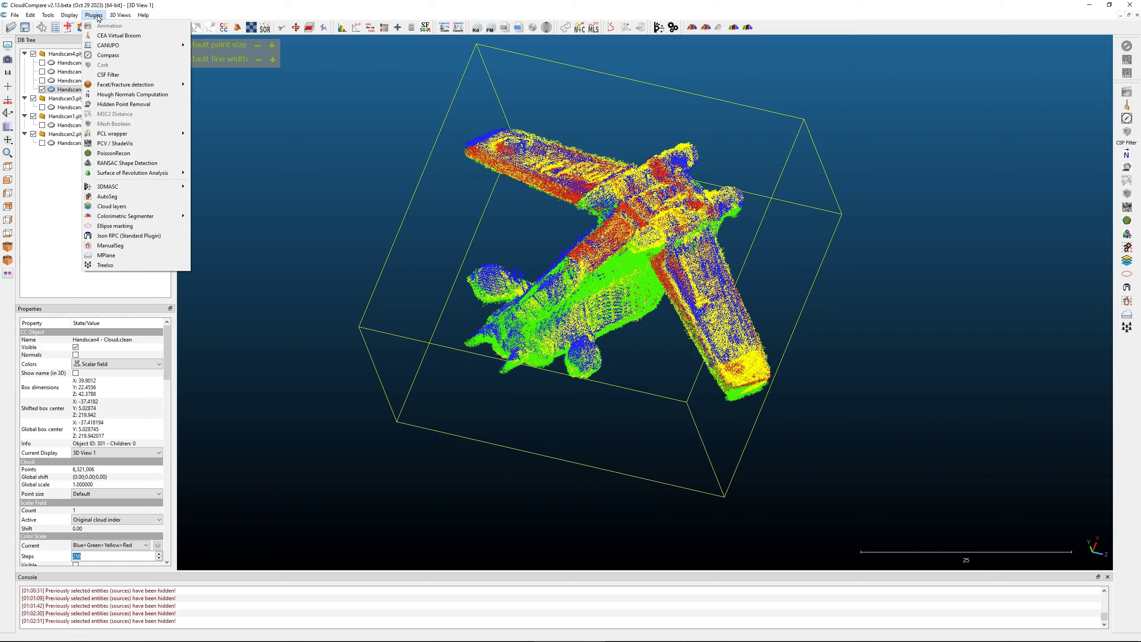
pyautogui.click(124, 155)
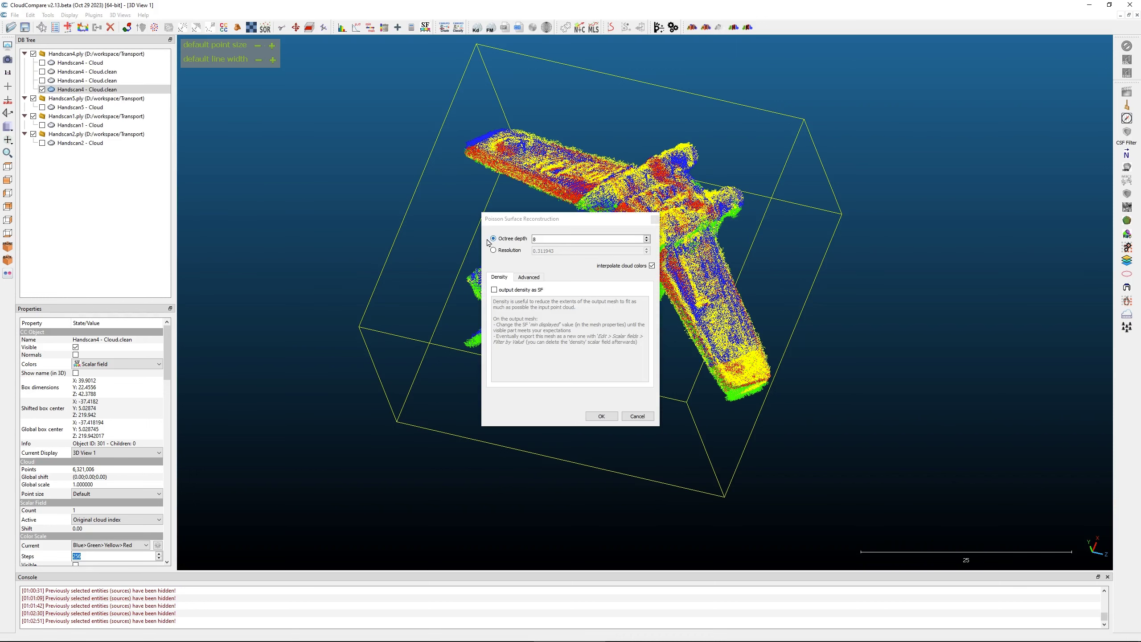
pyautogui.click(527, 292)
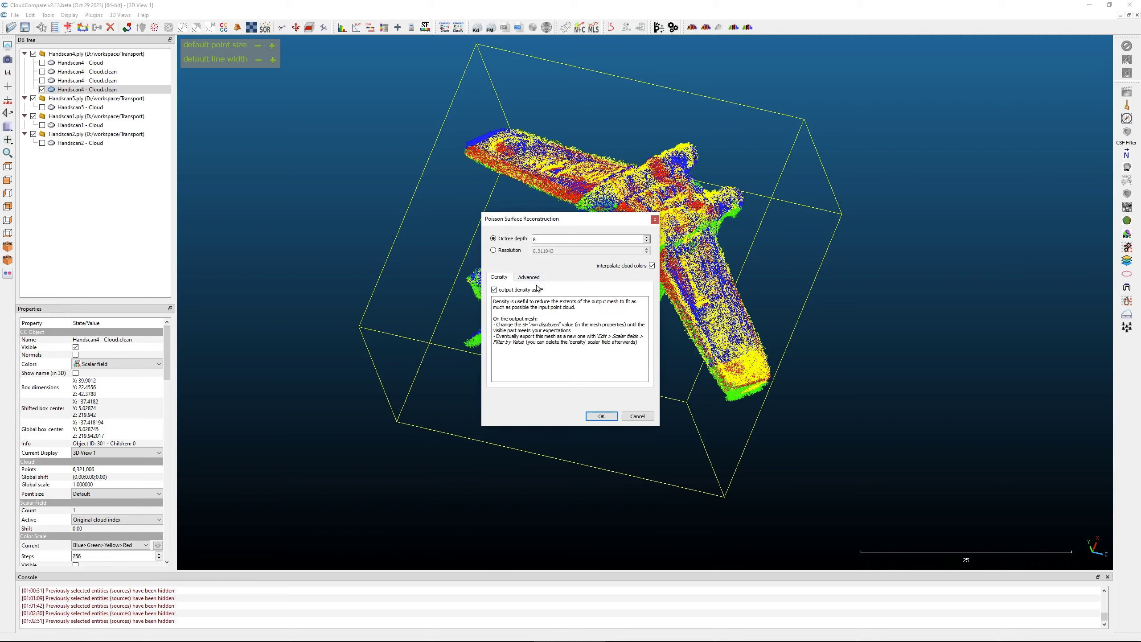
pyautogui.click(558, 240)
pyautogui.click(536, 279)
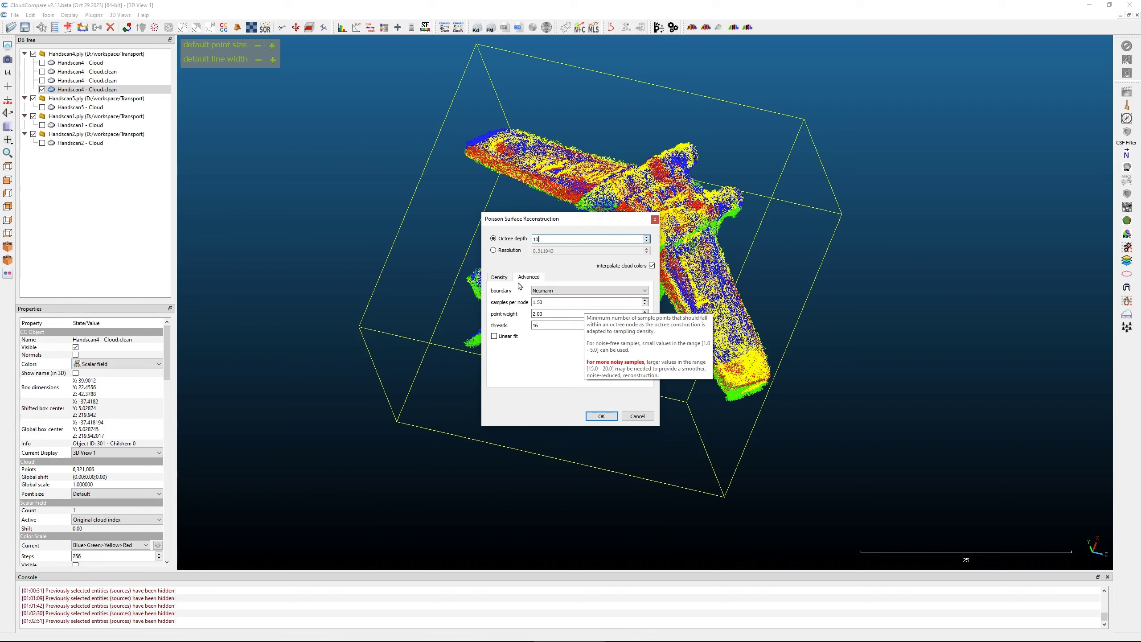
pyautogui.click(500, 278)
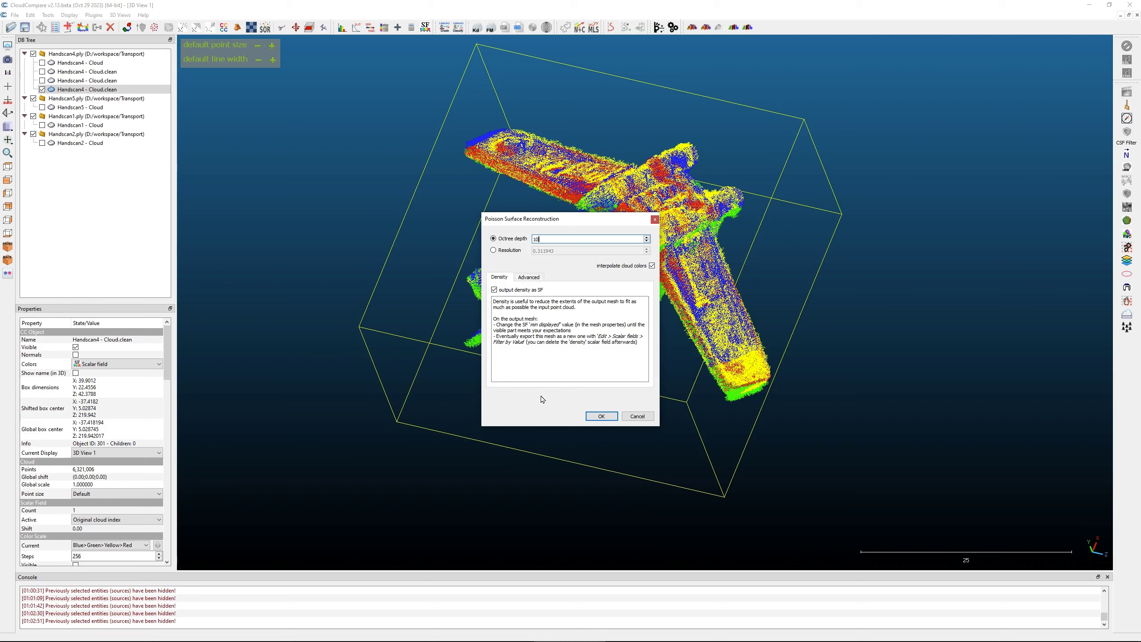
pyautogui.click(601, 416)
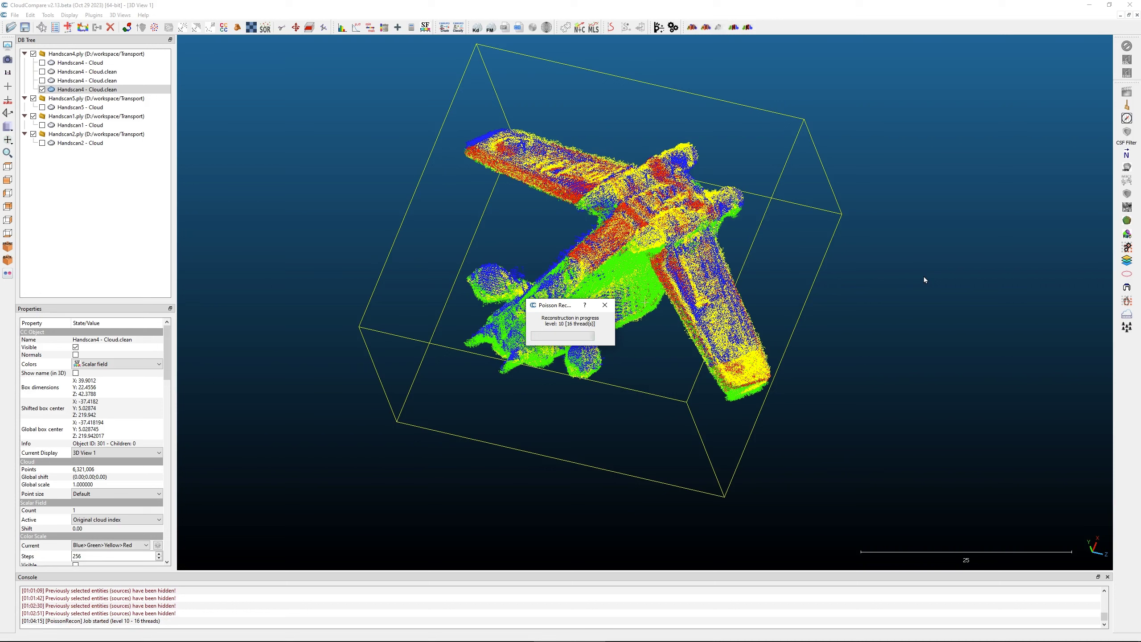
# Step: Switch to Task Manager to check running processes and performance during the reconstruction, and minimize it
pyautogui.hotkey('ctrl', 'shift', 'Escape')
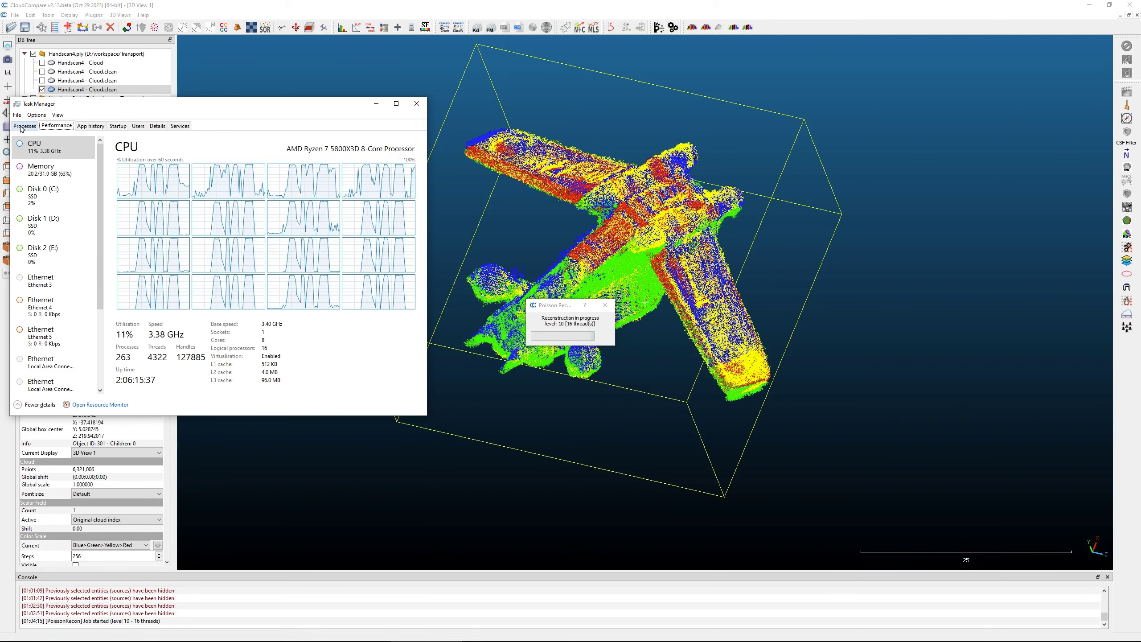
pyautogui.click(23, 126)
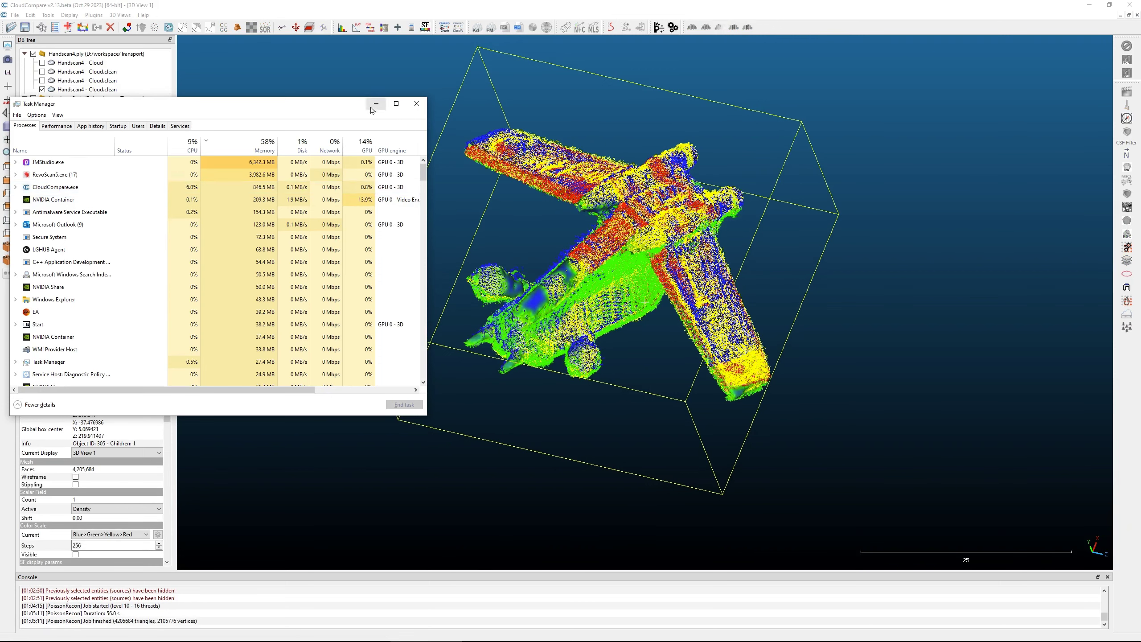
pyautogui.click(57, 126)
pyautogui.click(372, 107)
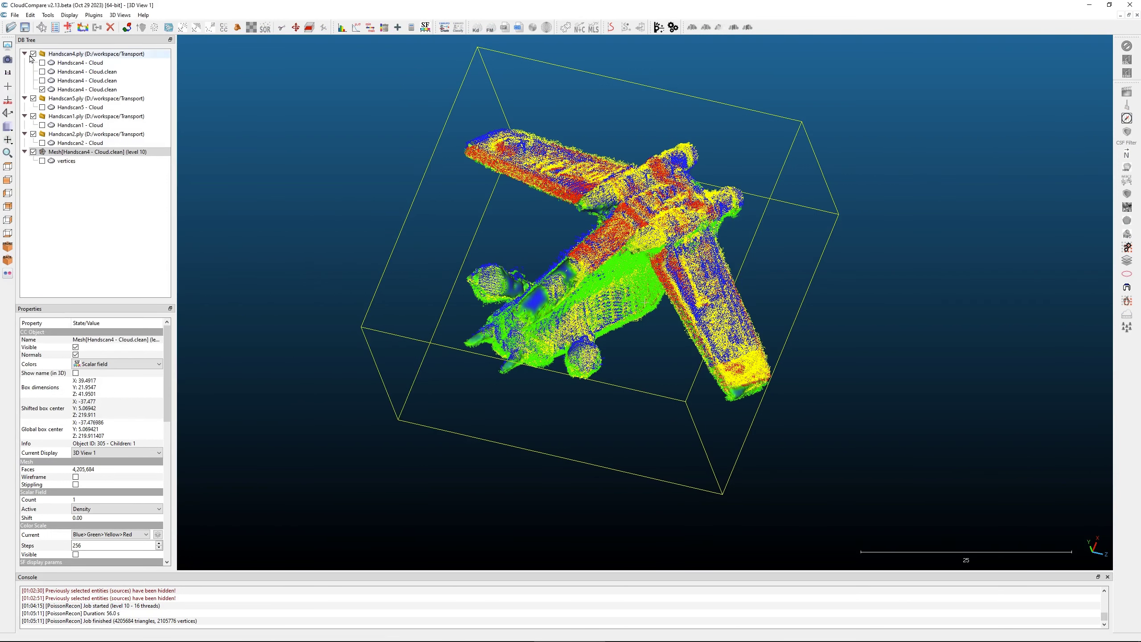
# Step: Hide the merged point cloud and raise the mesh's minimum displayed density to about 9.23
pyautogui.click(42, 91)
pyautogui.click(43, 90)
pyautogui.moveTo(584, 270); pyautogui.dragTo(719, 189)
pyautogui.scroll(-6, 95, 450)
pyautogui.moveTo(31, 440); pyautogui.dragTo(99, 440)
pyautogui.moveTo(878, 310); pyautogui.dragTo(437, 338)
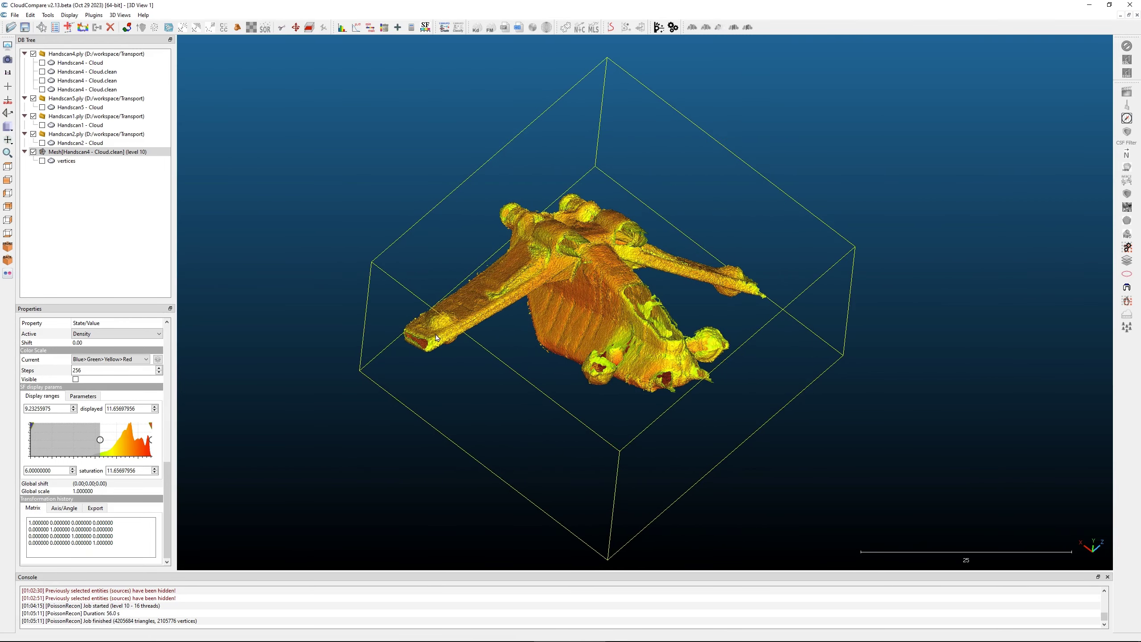
# Step: Lower the mesh's minimum displayed density to about 6.41 and inspect the resulting surface from other angles
pyautogui.scroll(2, 426, 344)
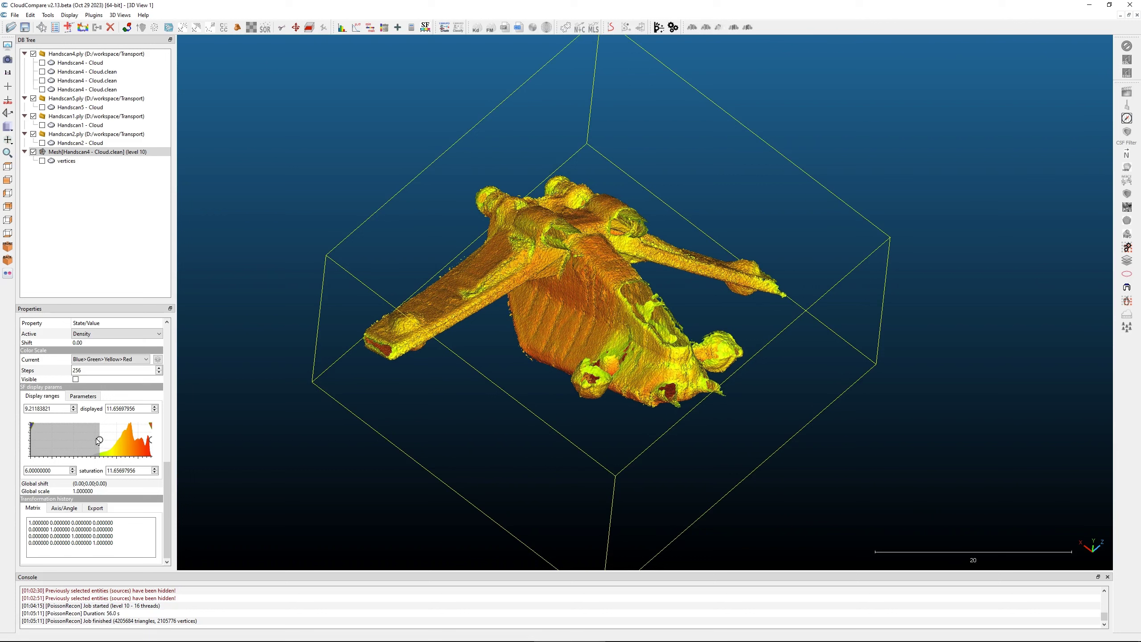
pyautogui.moveTo(100, 439); pyautogui.dragTo(40, 434)
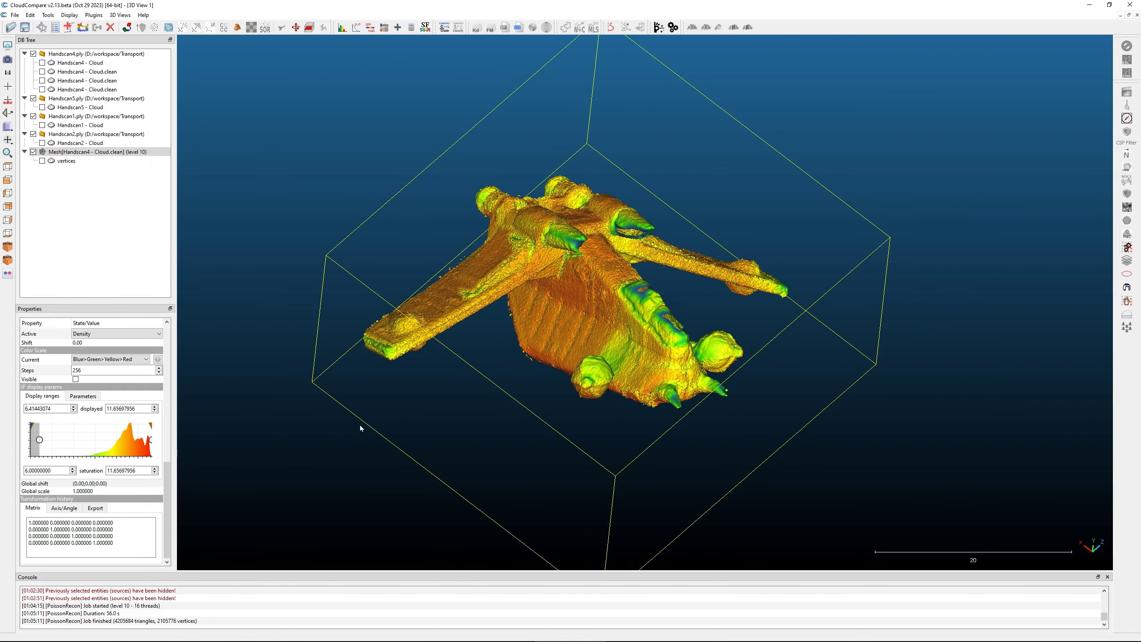
pyautogui.moveTo(360, 428); pyautogui.dragTo(558, 311)
pyautogui.moveTo(677, 253)
pyautogui.mouseDown()
pyautogui.moveTo(689, 305)
pyautogui.moveTo(701, 256)
pyautogui.mouseUp()
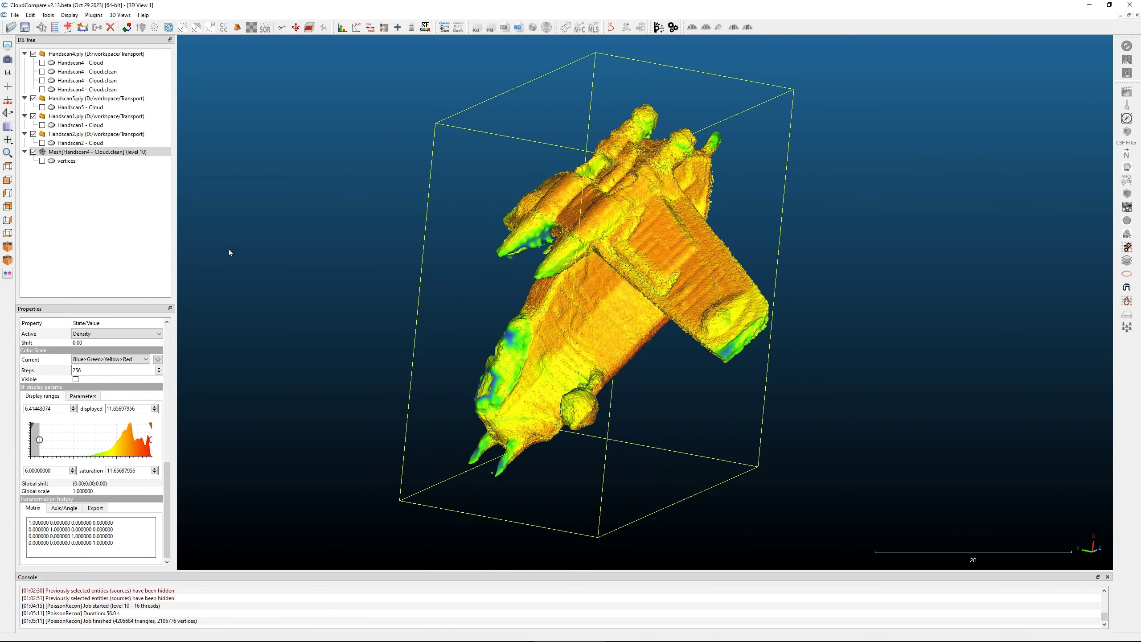
pyautogui.click(42, 162)
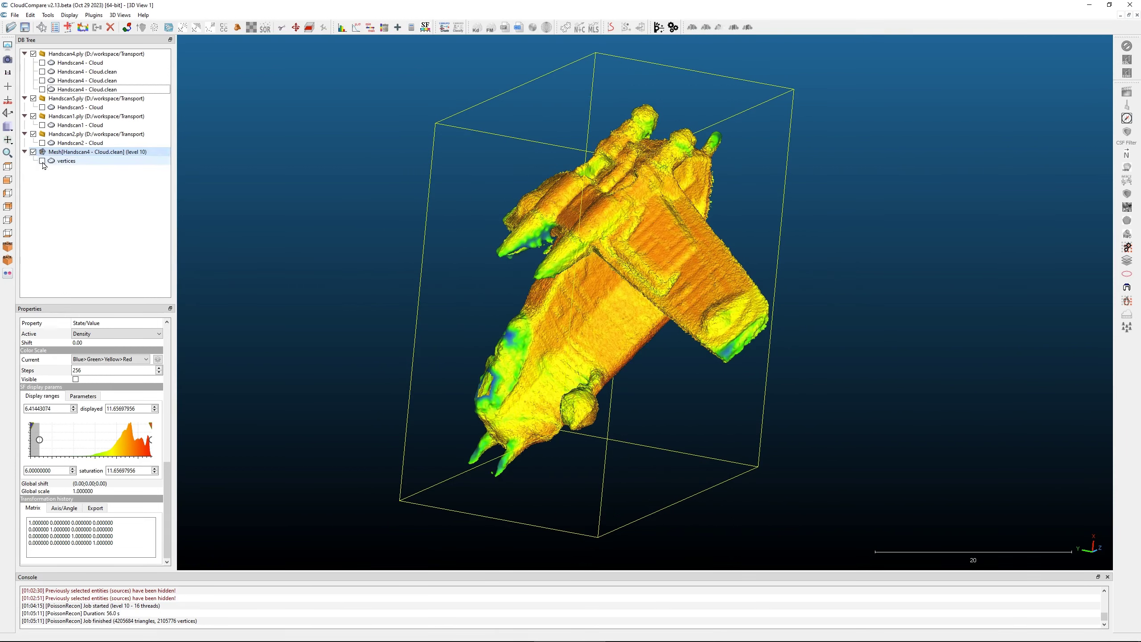
pyautogui.click(42, 161)
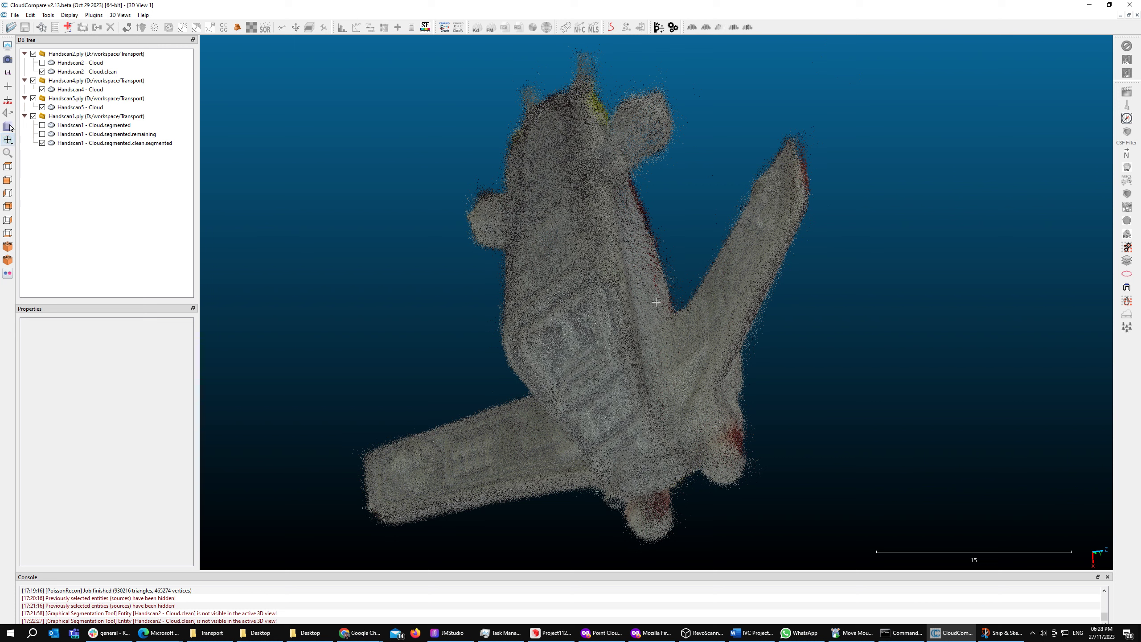
# Step: Hide the cleaned Handscan2 cloud and the Handscan4 cloud, and show the segmented Handscan1 cloud alongside Handscan5
pyautogui.click(85, 71)
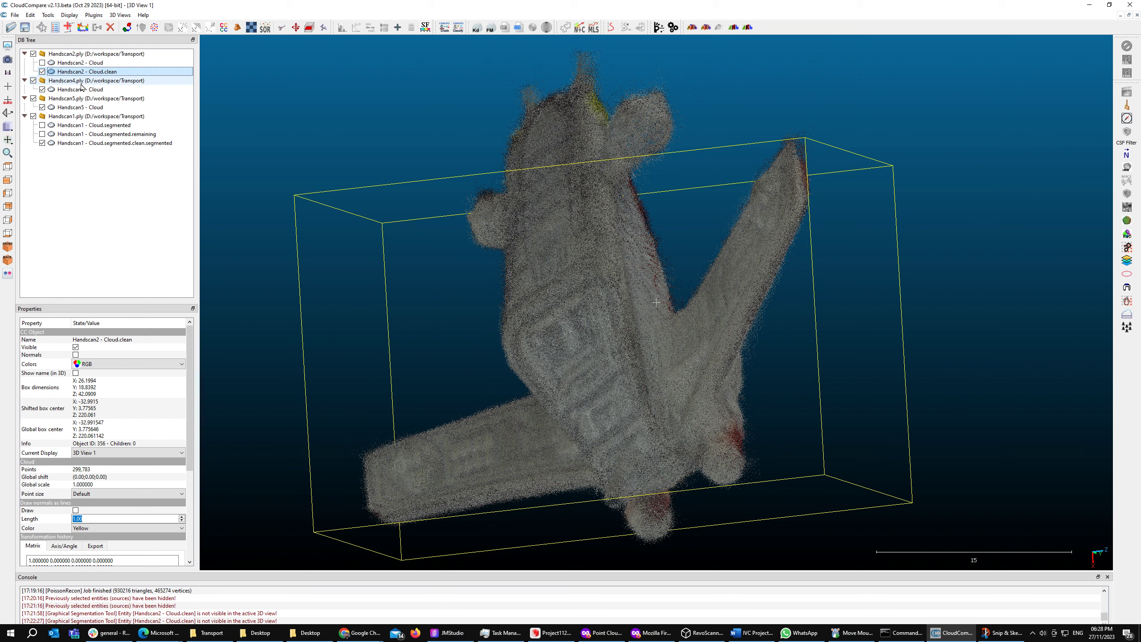
pyautogui.click(43, 89)
pyautogui.click(43, 71)
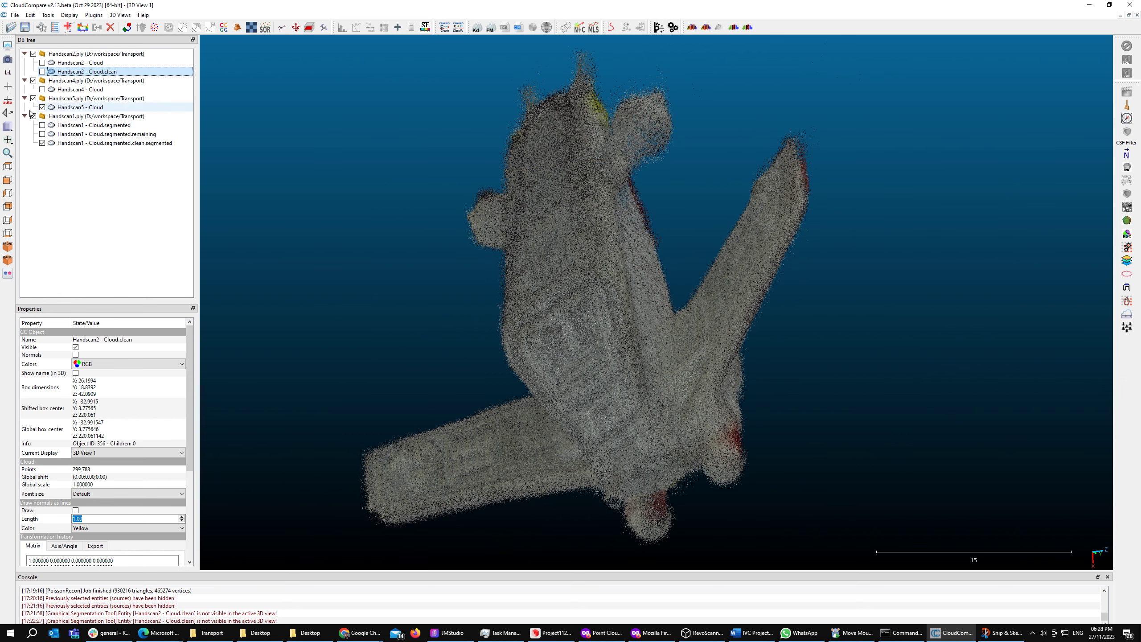
pyautogui.click(42, 107)
pyautogui.click(123, 197)
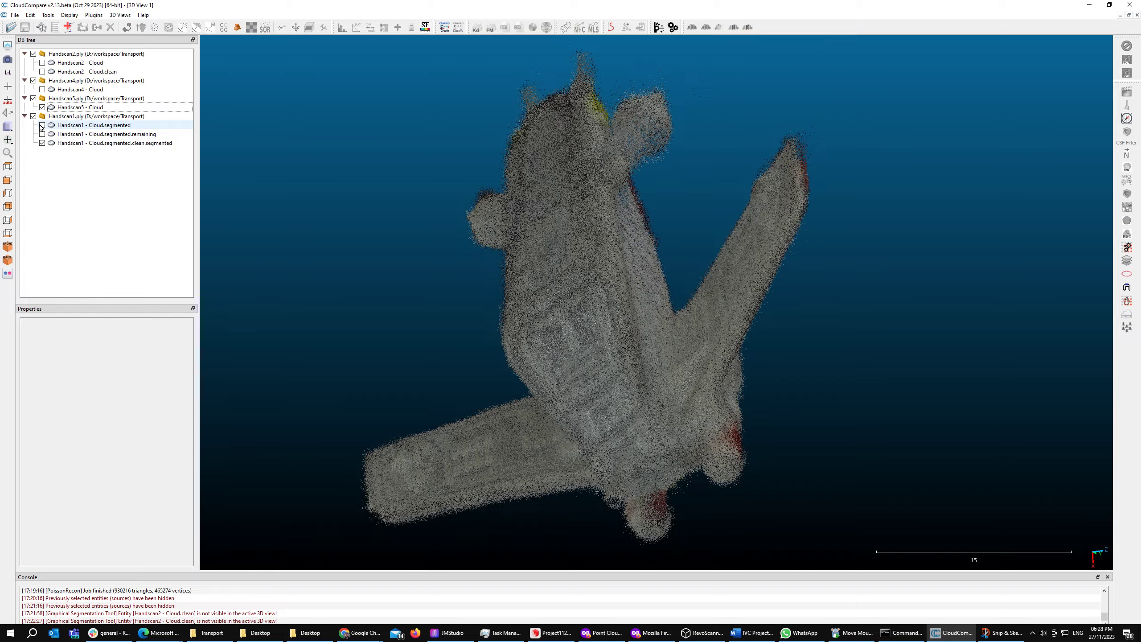
pyautogui.moveTo(525, 113); pyautogui.dragTo(631, 270)
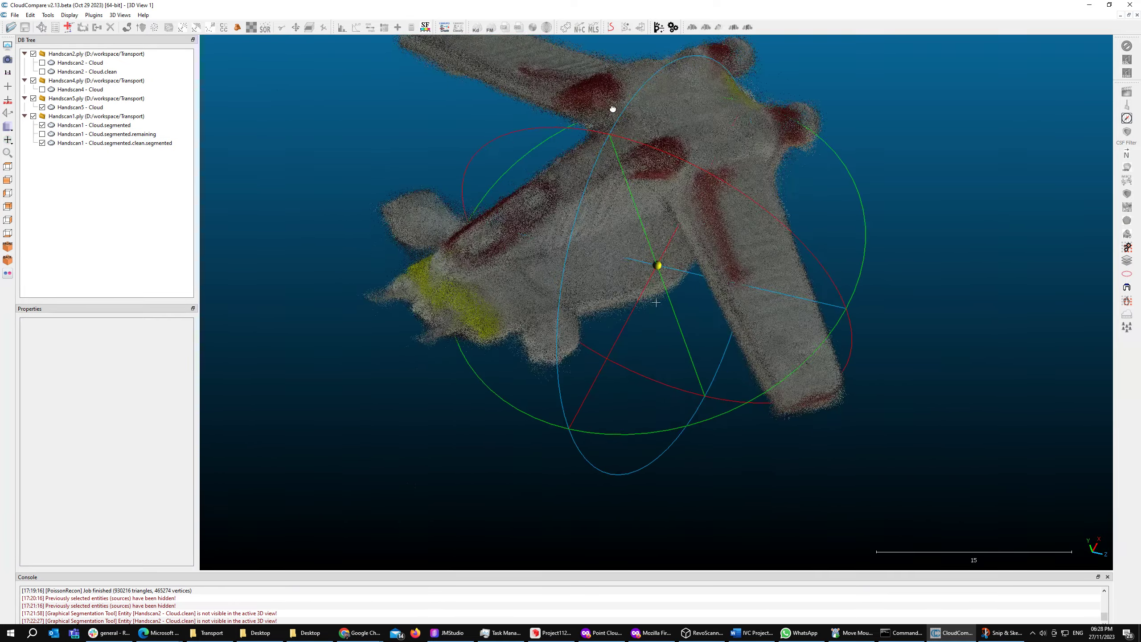